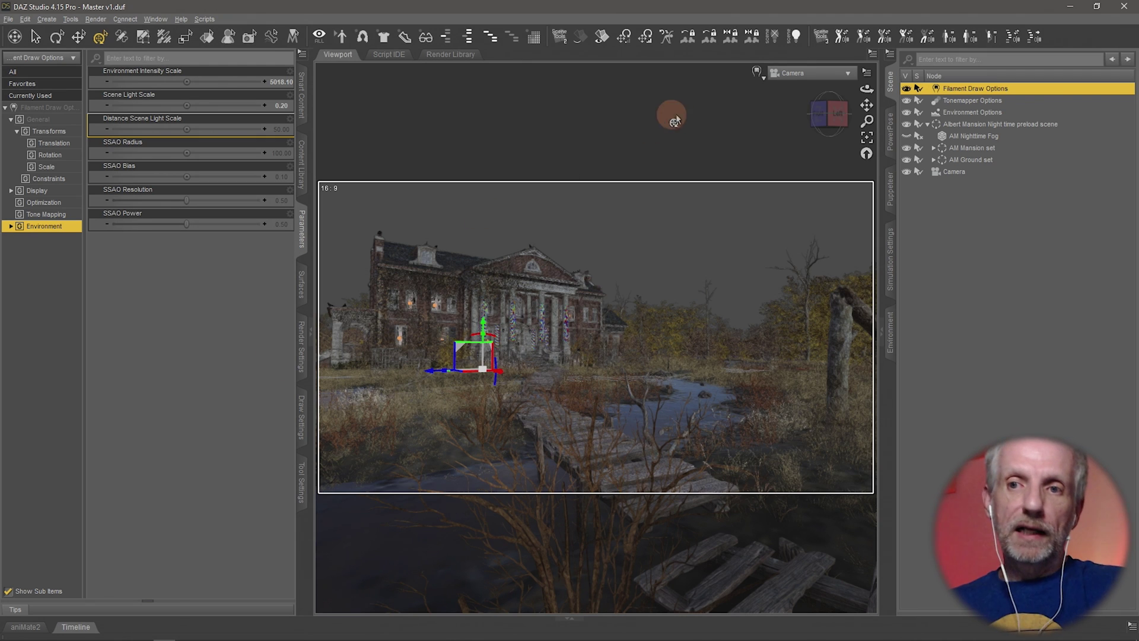
- Switch the viewport to Perspective View, select AM Mansion, and move in toward its front
click(810, 73)
click(807, 89)
click(581, 341)
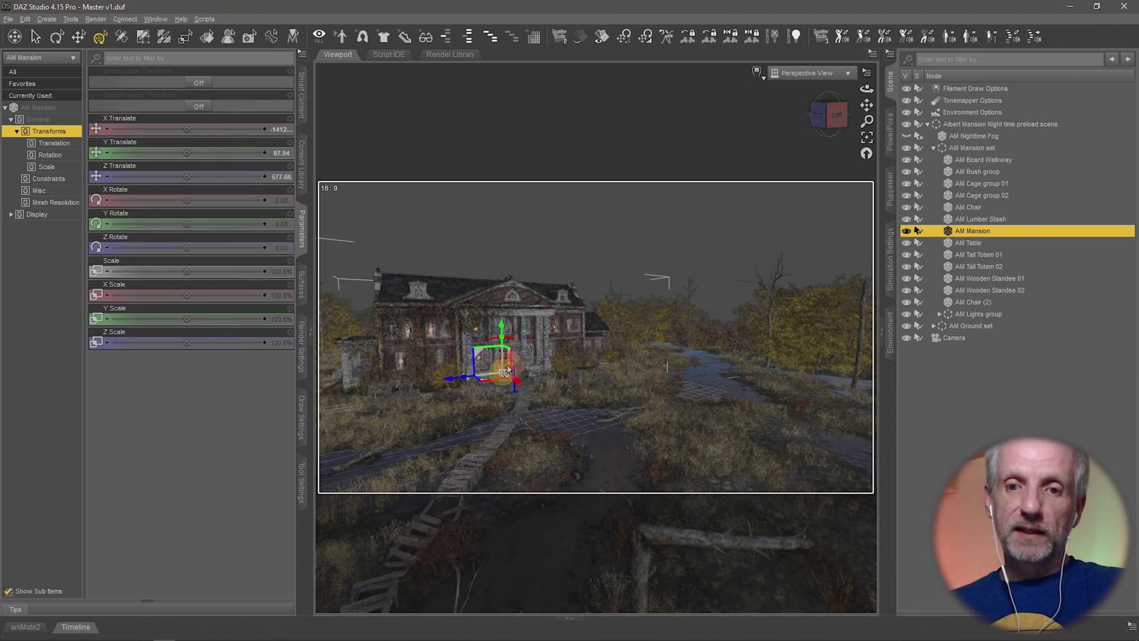
click(14, 38)
mouse_move(543, 338)
mouse_down()
mouse_move(531, 344)
mouse_move(531, 329)
mouse_move(522, 338)
mouse_move(532, 347)
mouse_move(521, 343)
mouse_move(532, 346)
mouse_up()
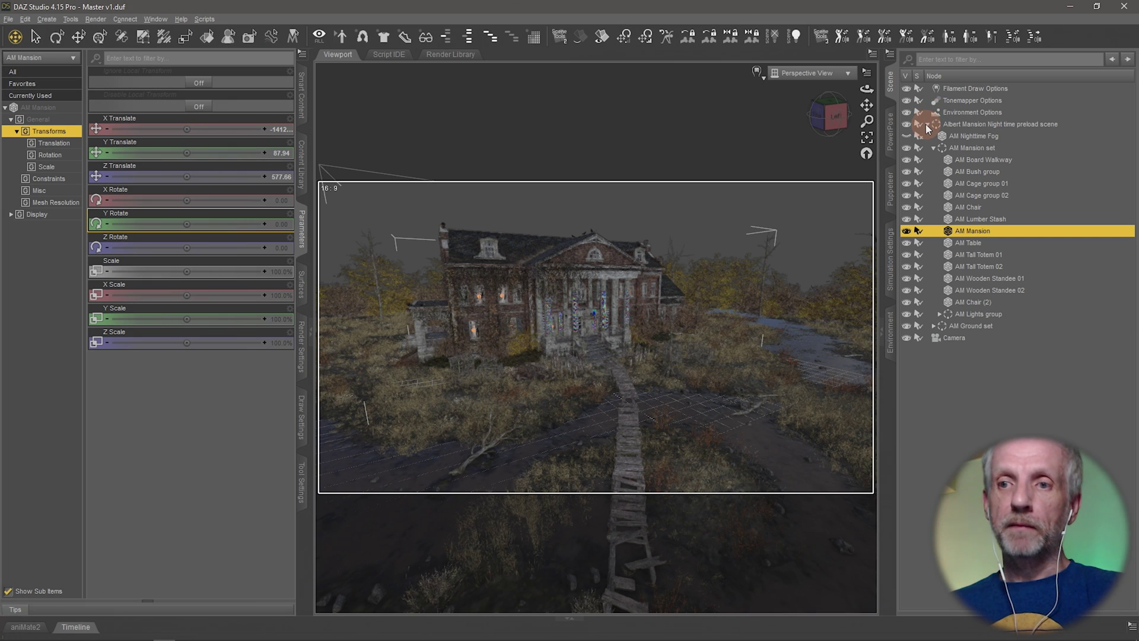
- Browse Smart Content to All Products > Utilities > Scene Optimizer to list its scripts
click(303, 106)
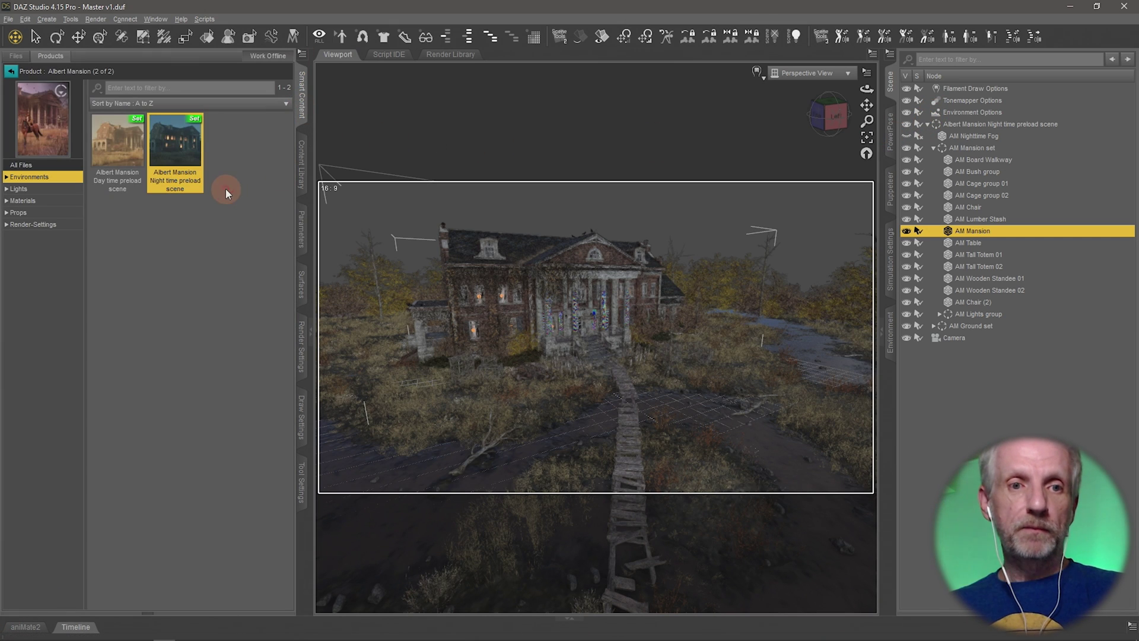
click(10, 72)
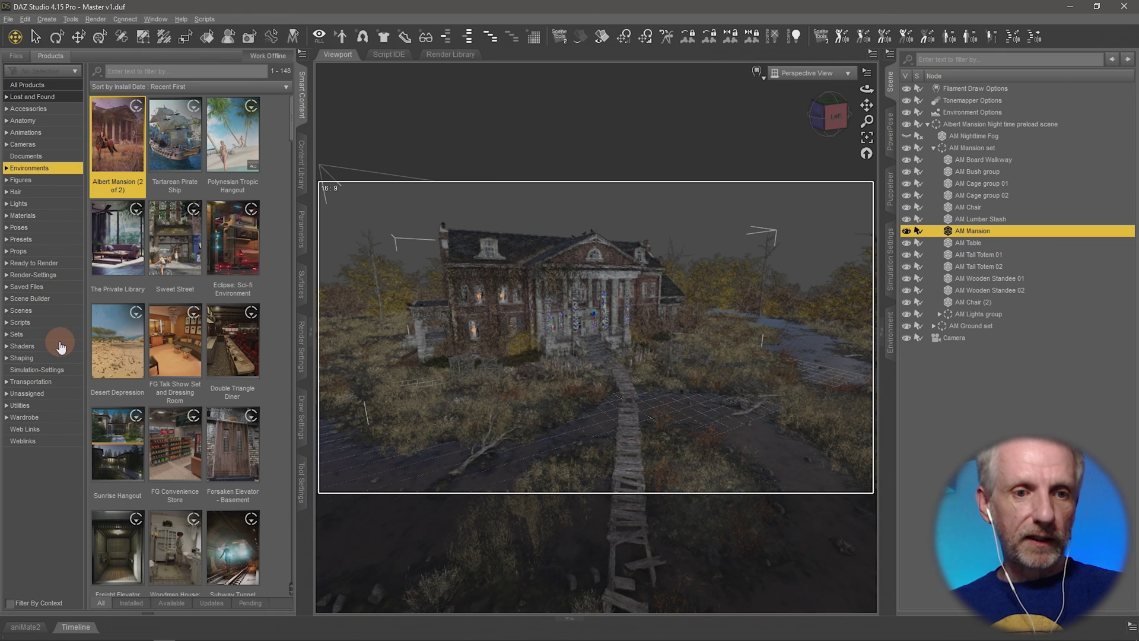
click(56, 321)
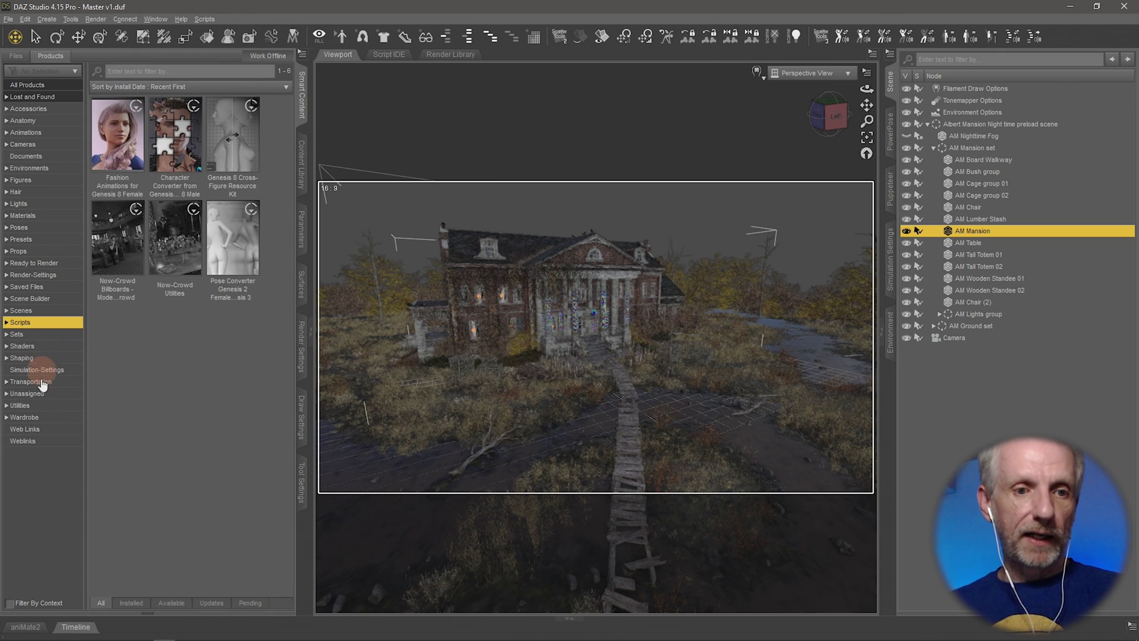
click(37, 405)
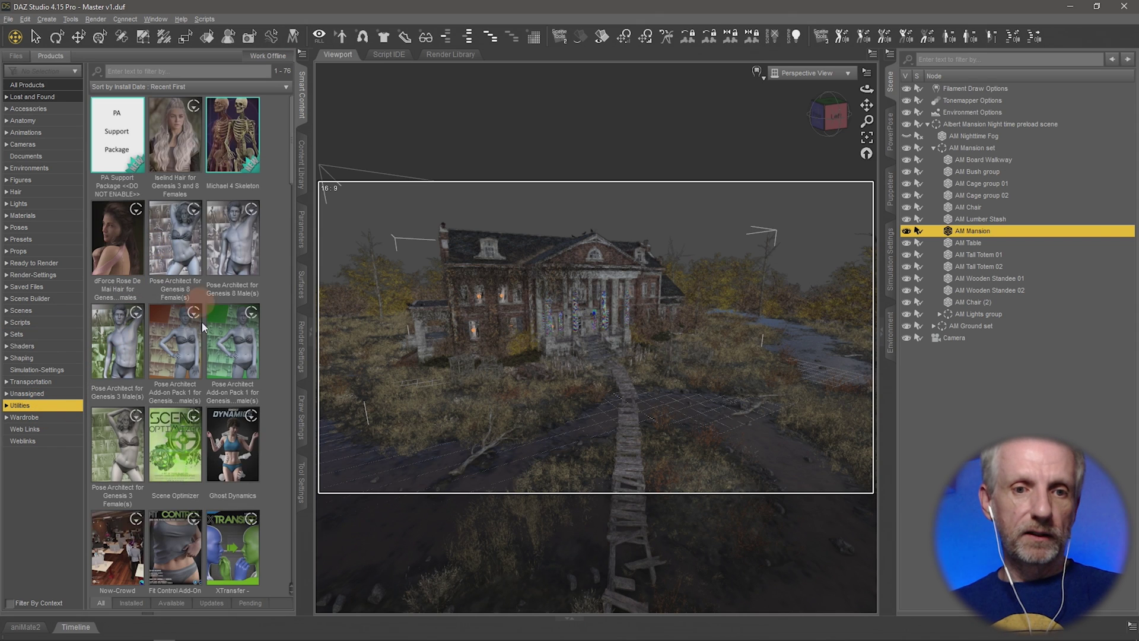
double_click(180, 454)
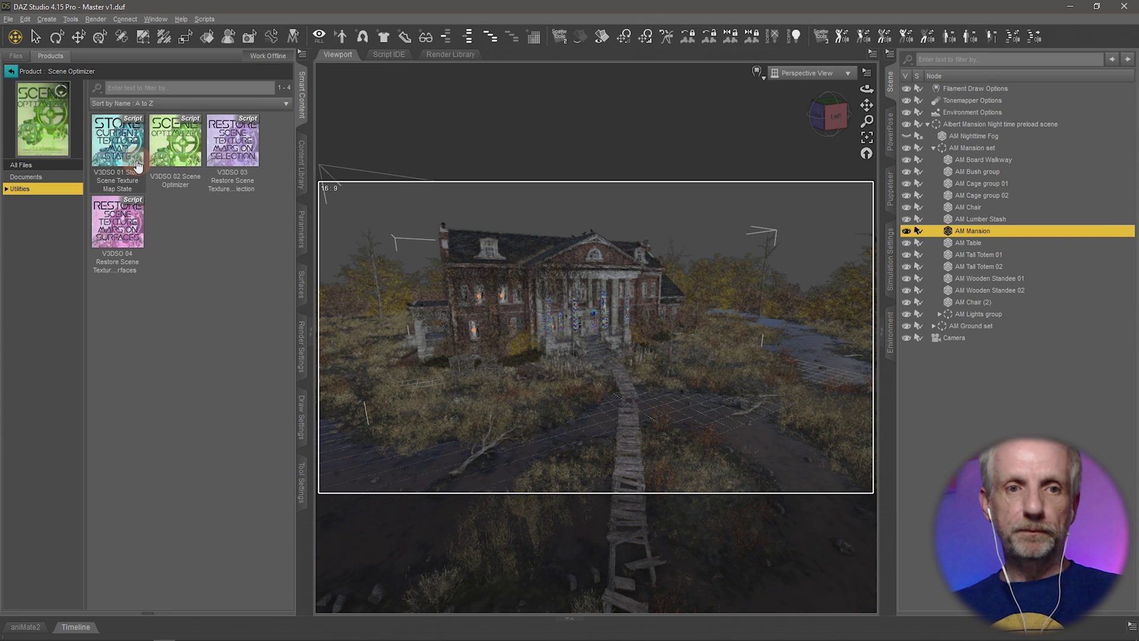
- Run V3DSO 01 Store Scene Texture Map State, then cancel its save dialog
double_click(138, 165)
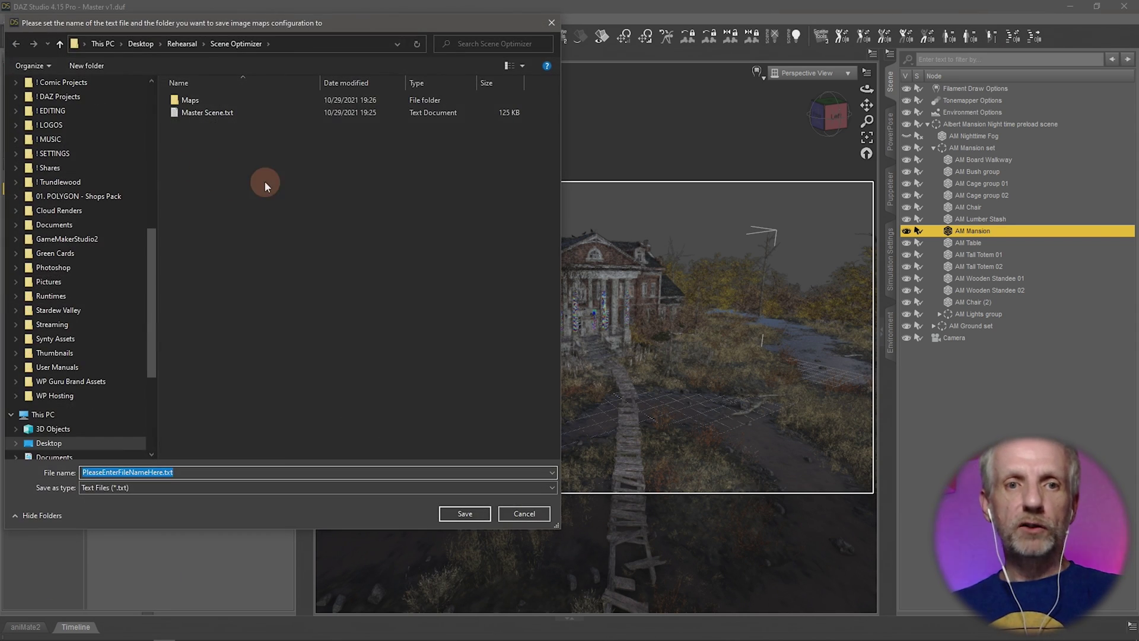
click(182, 44)
click(524, 513)
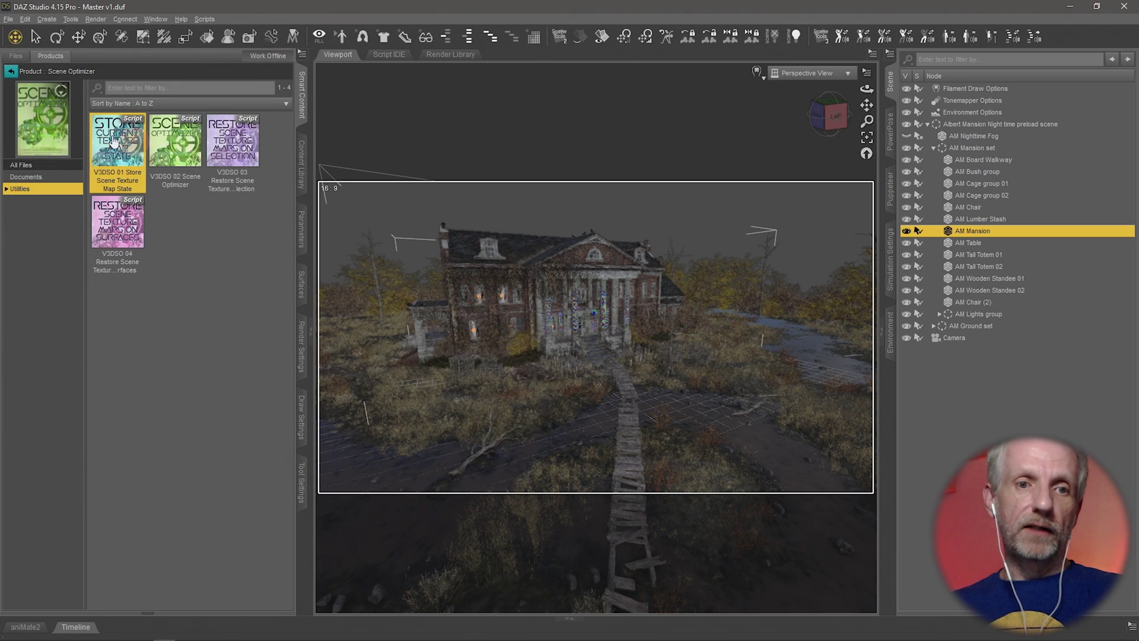
mouse_move(113, 148)
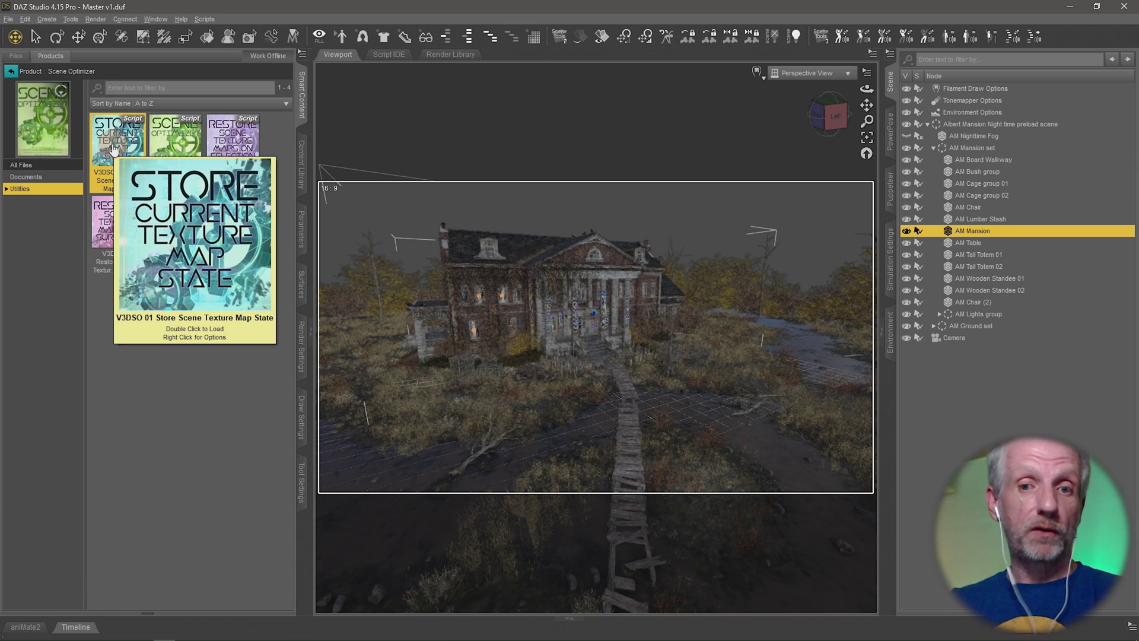
double_click(113, 148)
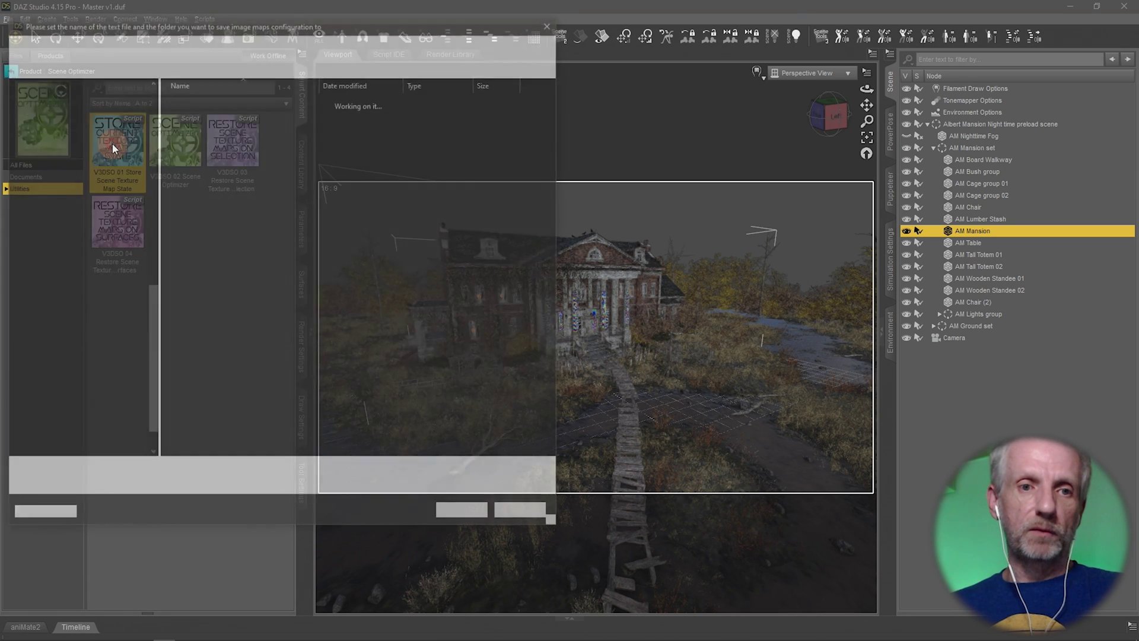
click(141, 43)
double_click(279, 137)
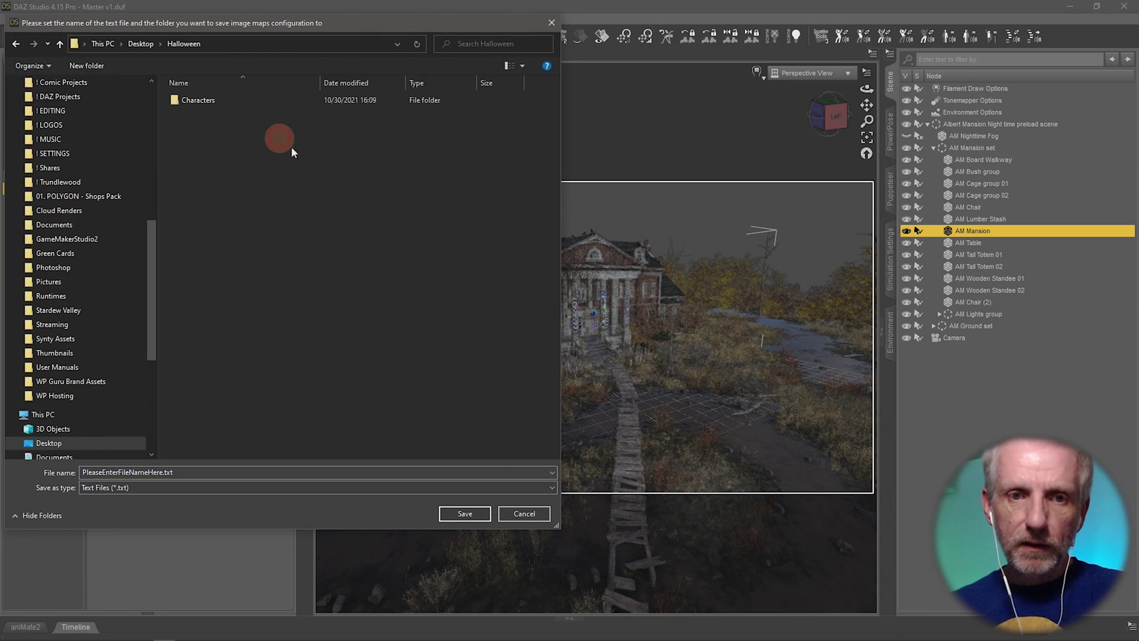
right_click(190, 123)
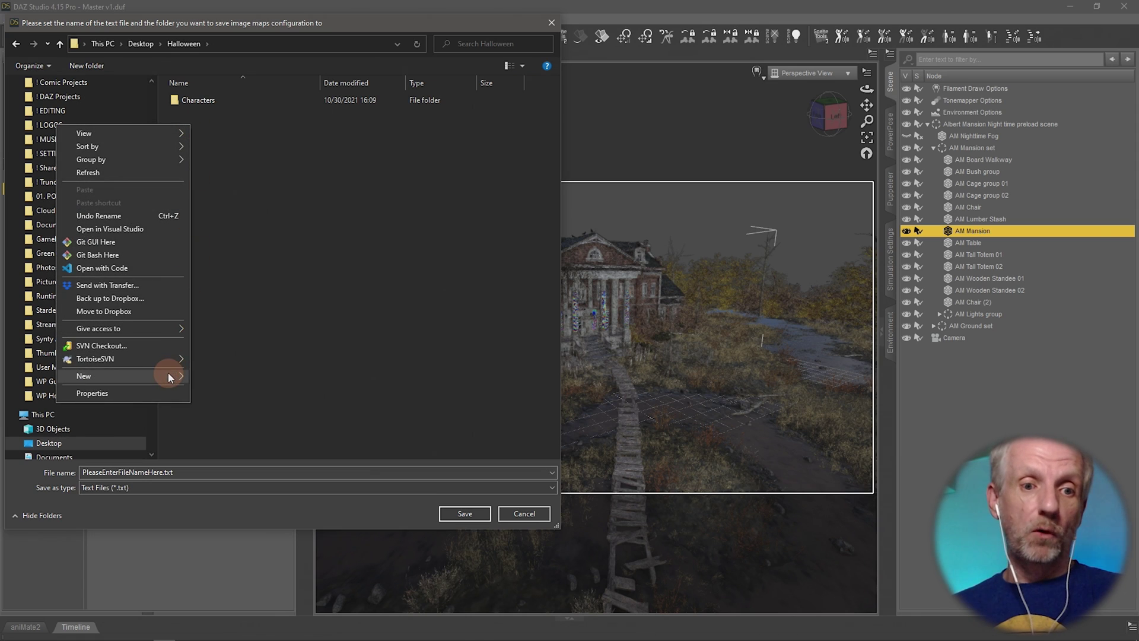
click(218, 377)
text(Scne)
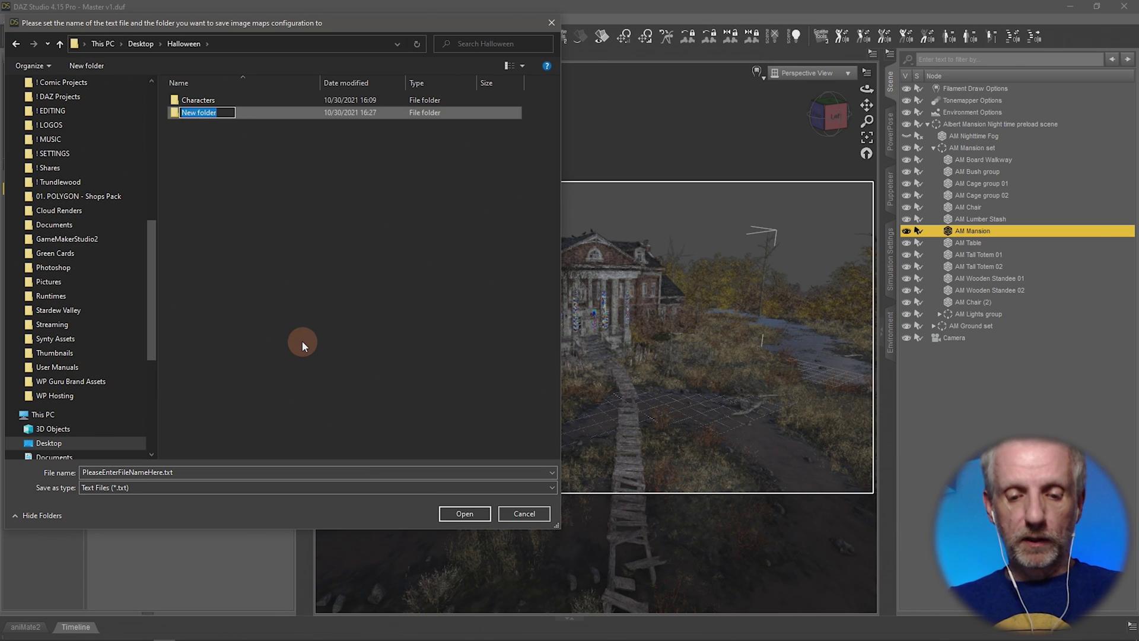
text(e Optimizer)
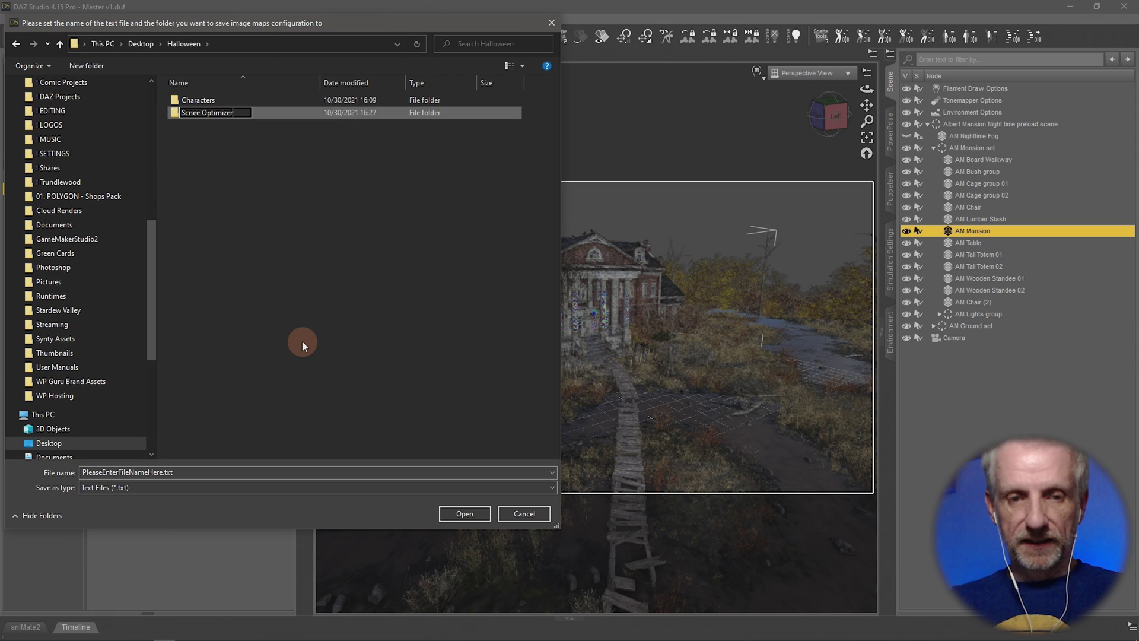
key(Return)
click(250, 469)
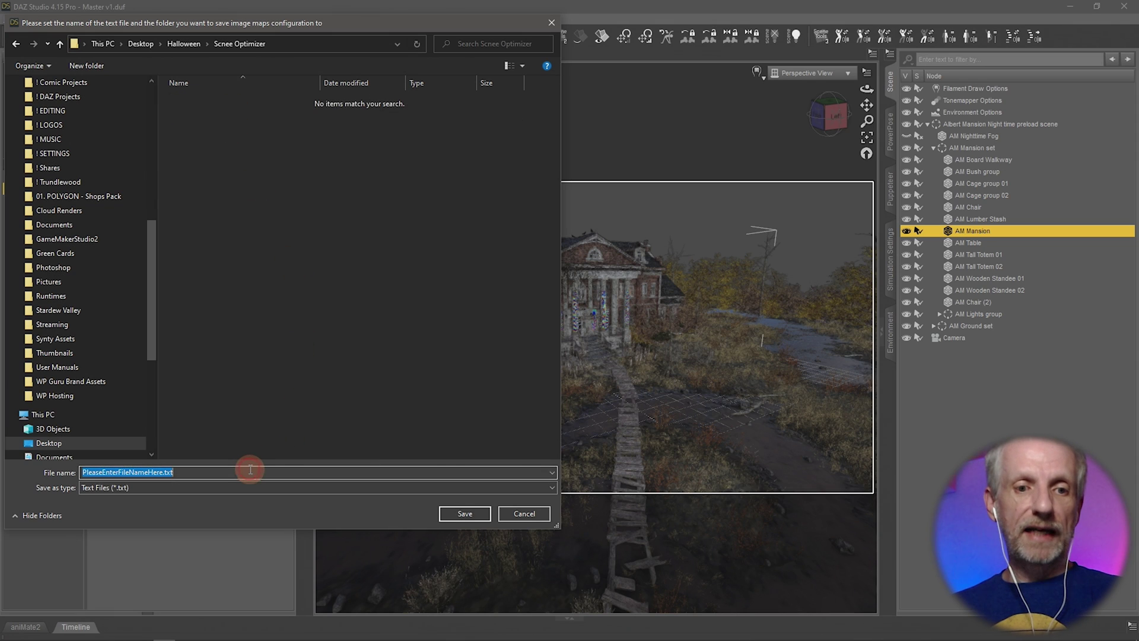
text(Halloween Mansion)
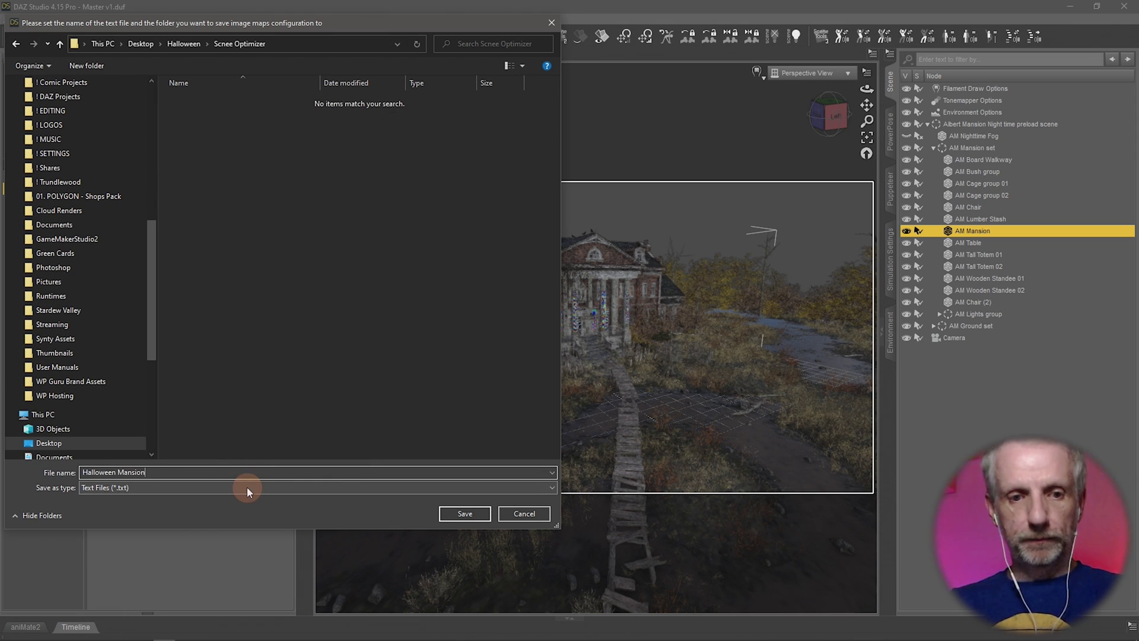
key(Return)
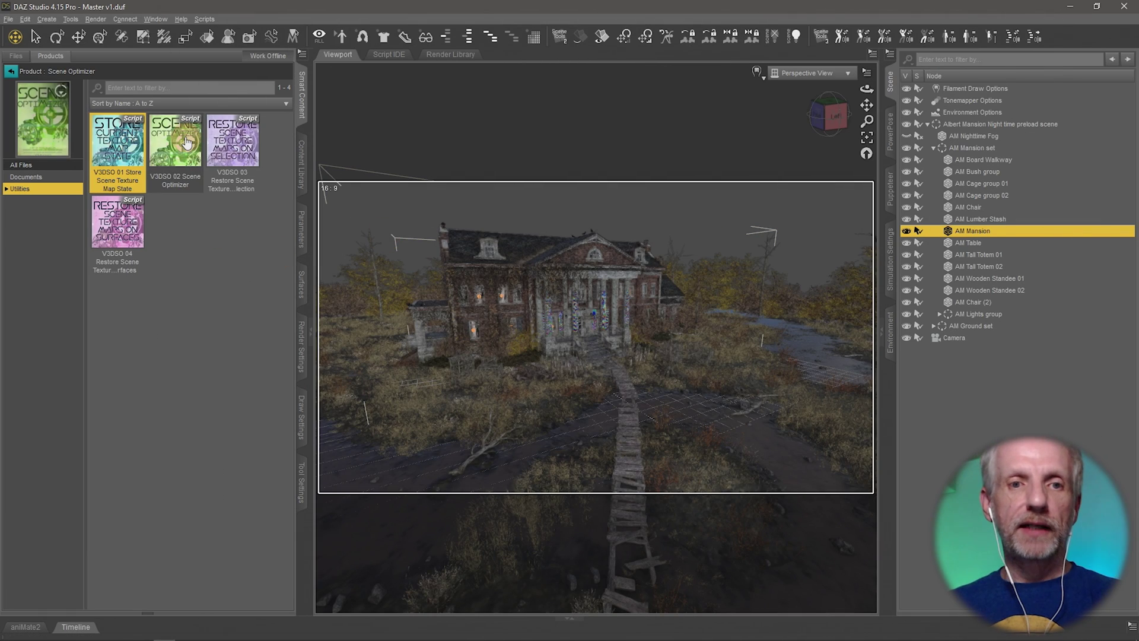
- Run V3DSO 02 Scene Optimizer and browse to Desktop > Halloween > Scnee Optimizer
double_click(188, 142)
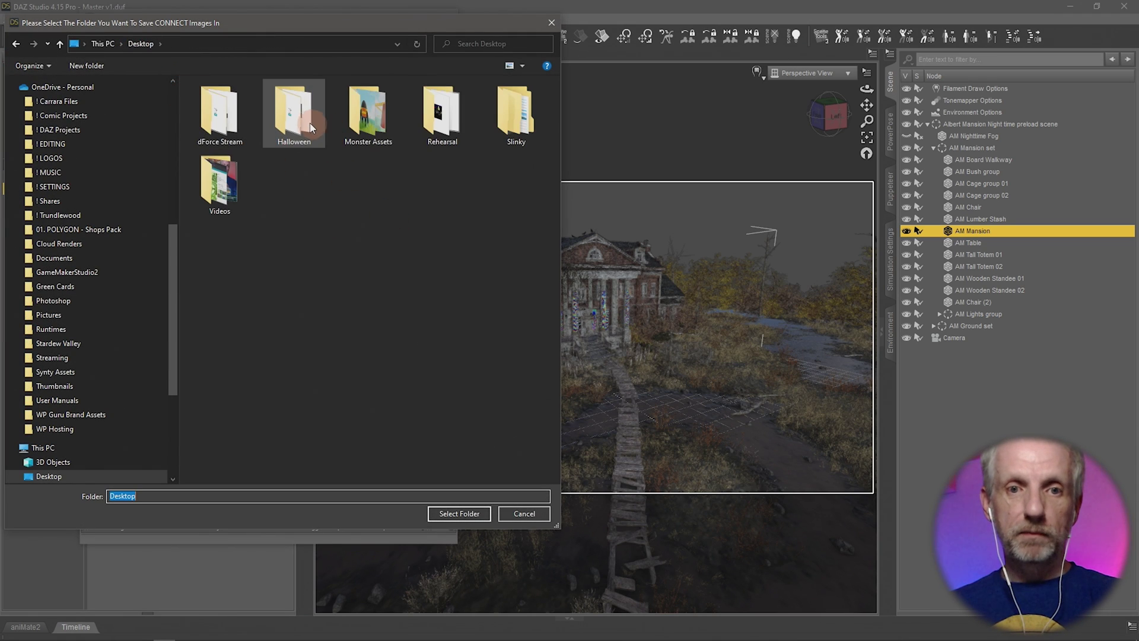
double_click(308, 122)
click(241, 112)
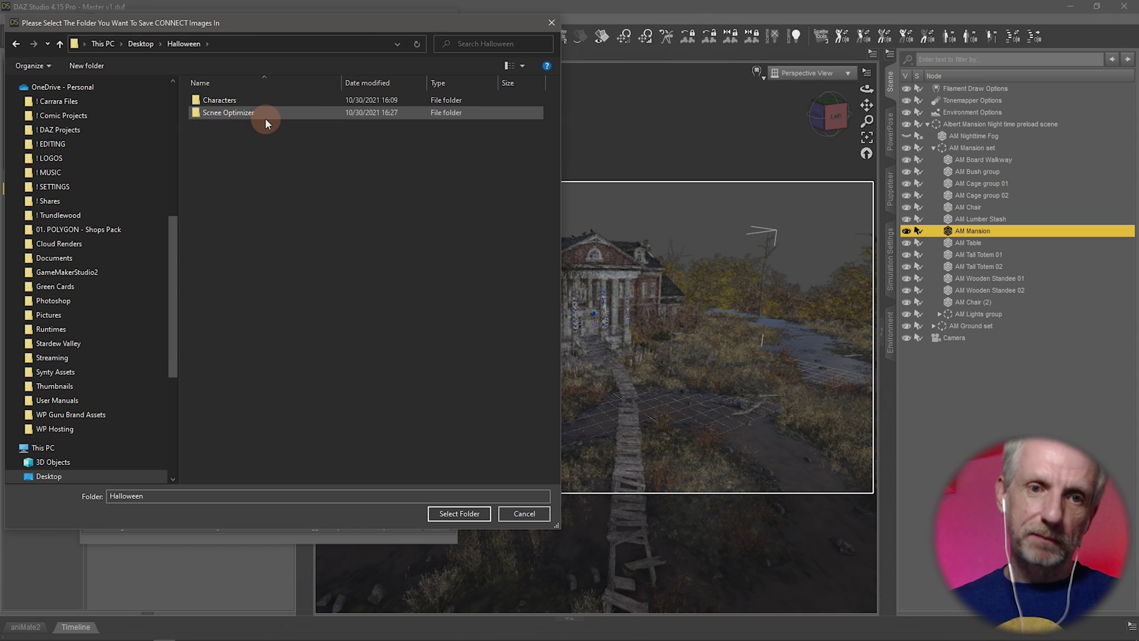
double_click(257, 114)
- Create a new Maps folder there and select it as the destination for reduced maps
right_click(260, 149)
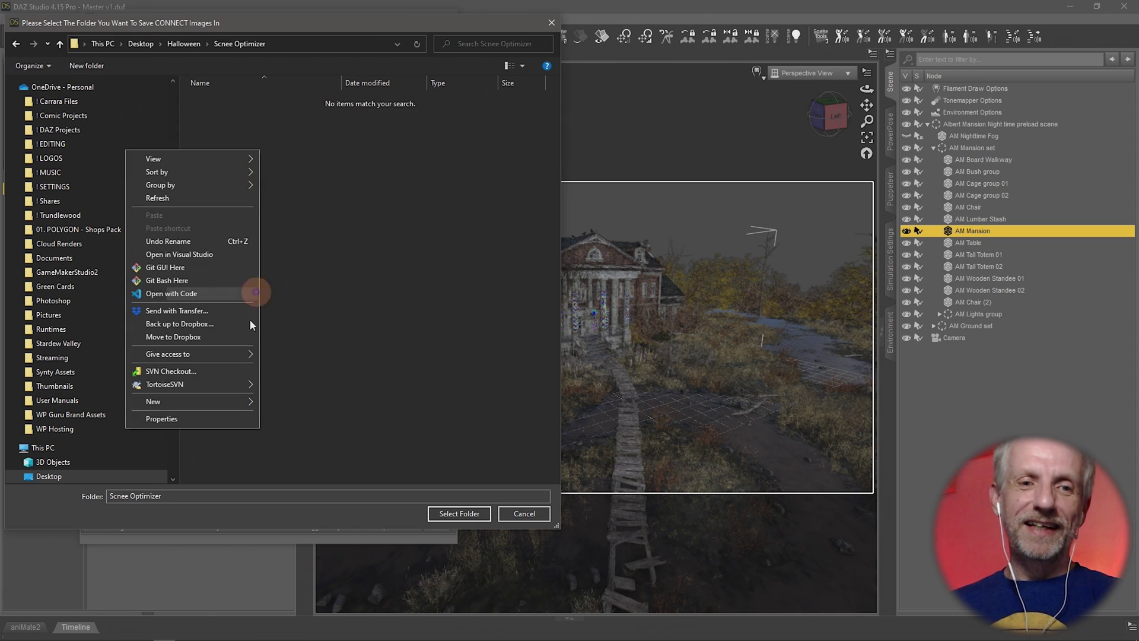
mouse_move(231, 401)
click(300, 400)
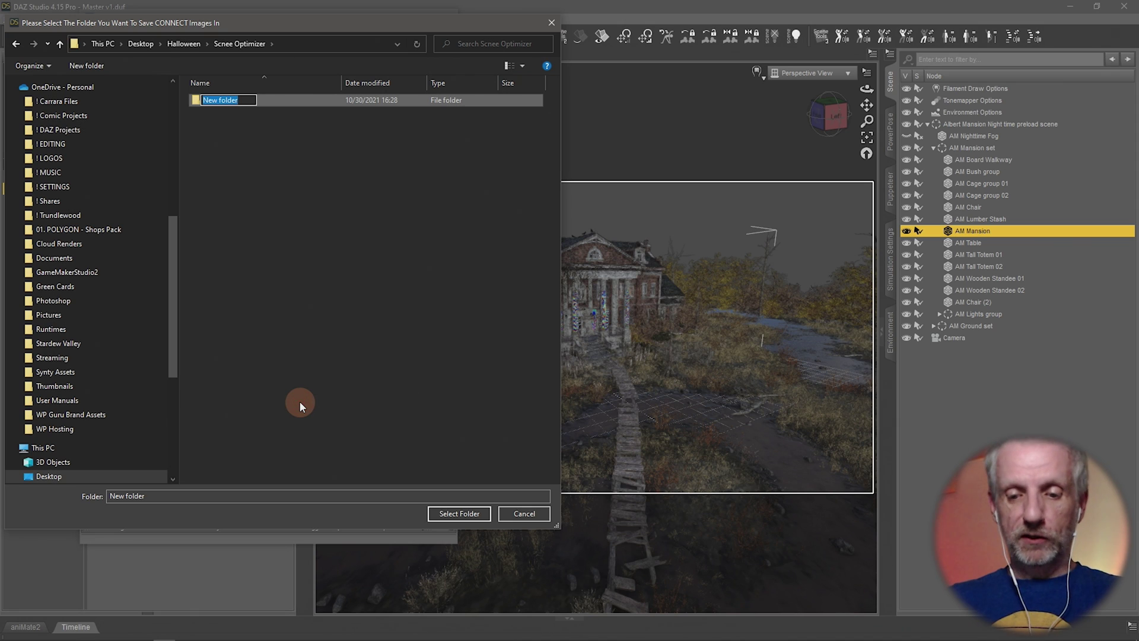
text(Maps)
key(Return)
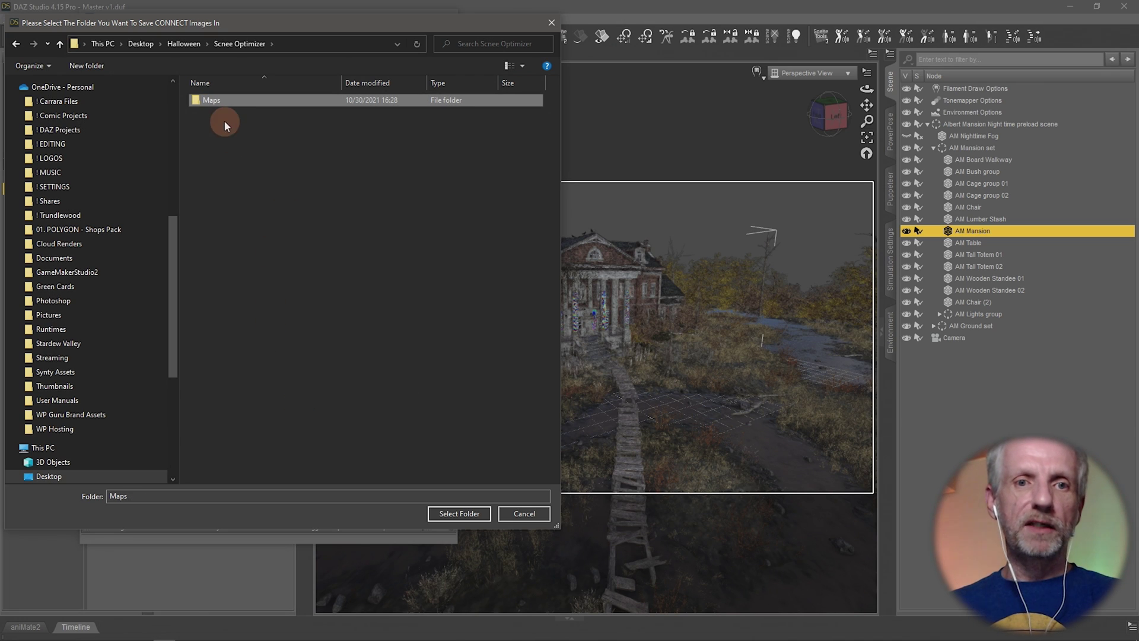
double_click(228, 98)
click(459, 512)
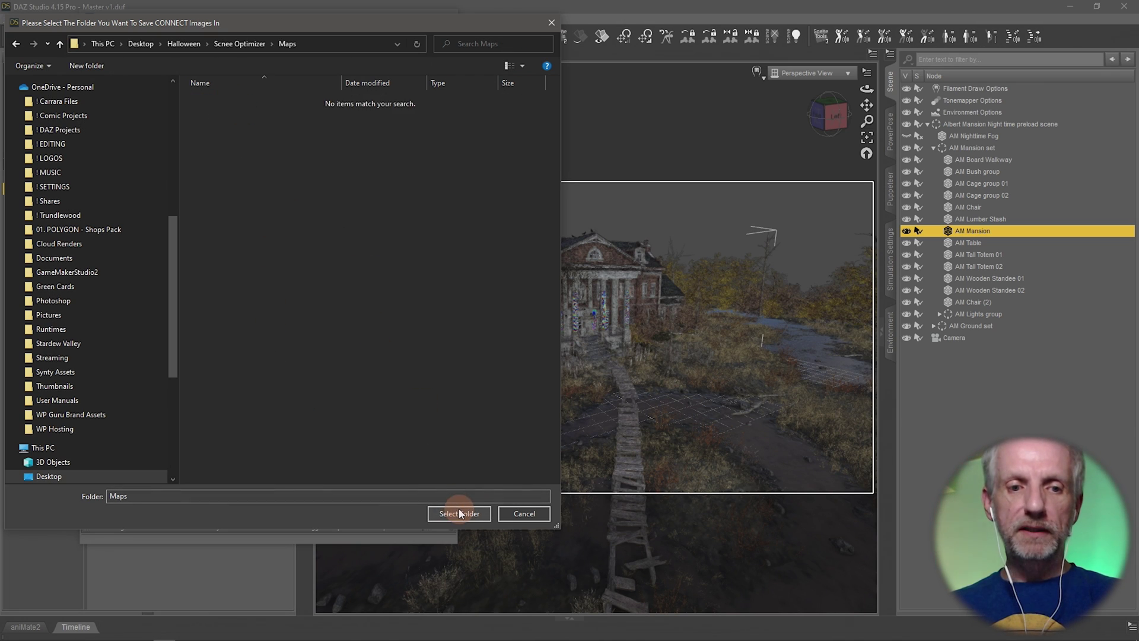
click(460, 513)
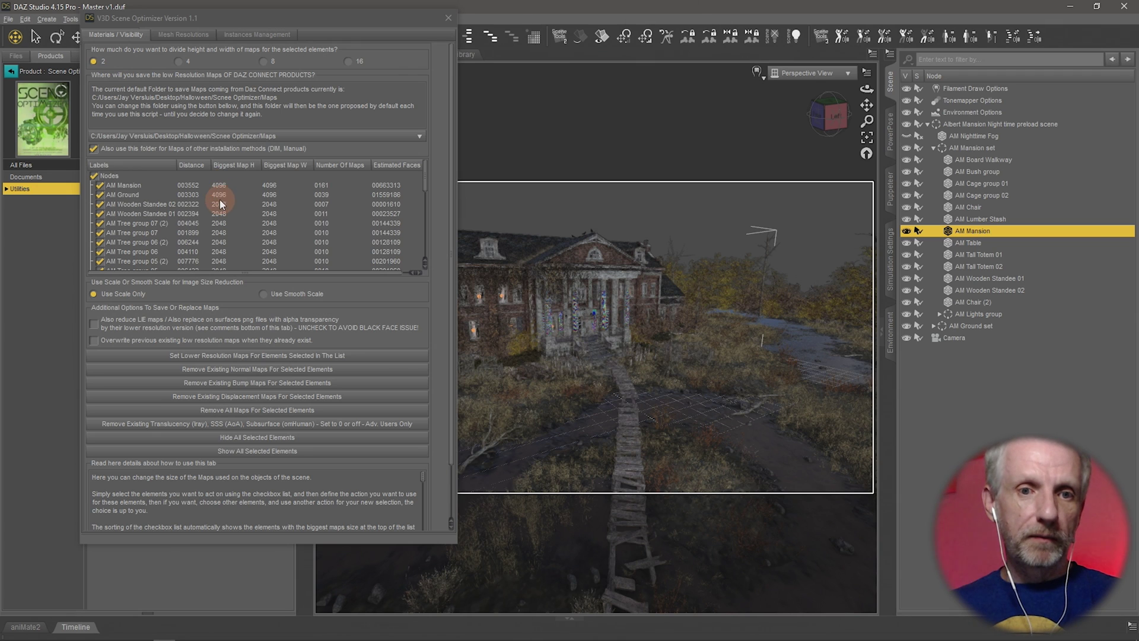
- Set the map divisor to 2 and generate lower-resolution maps for the 29 listed objects
scroll(224, 204, down, 8)
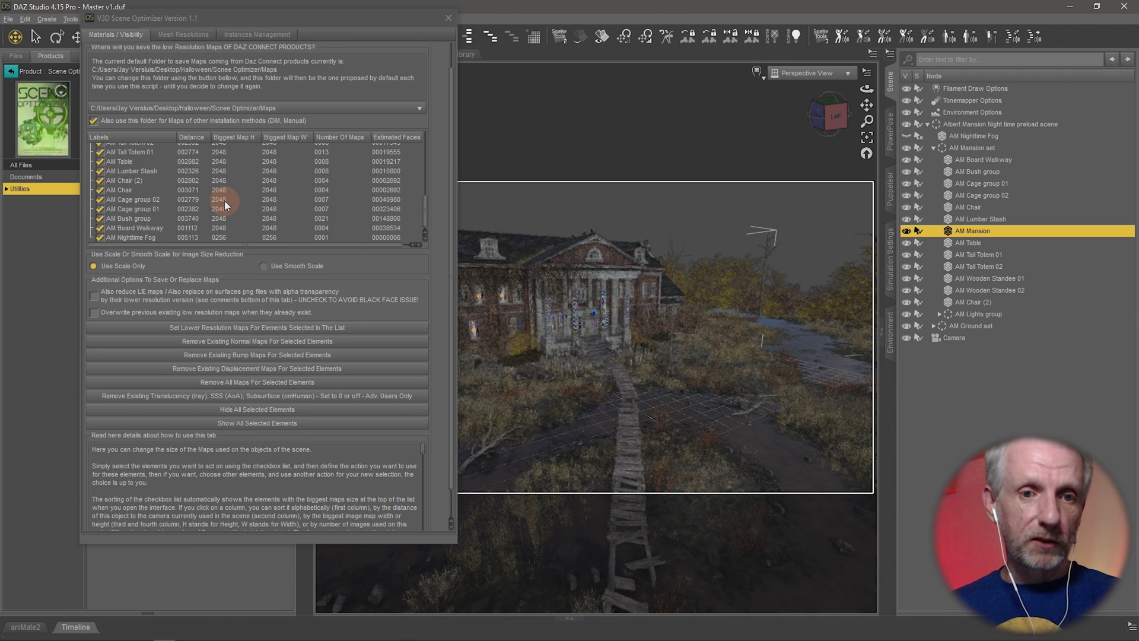
scroll(224, 200, up, 8)
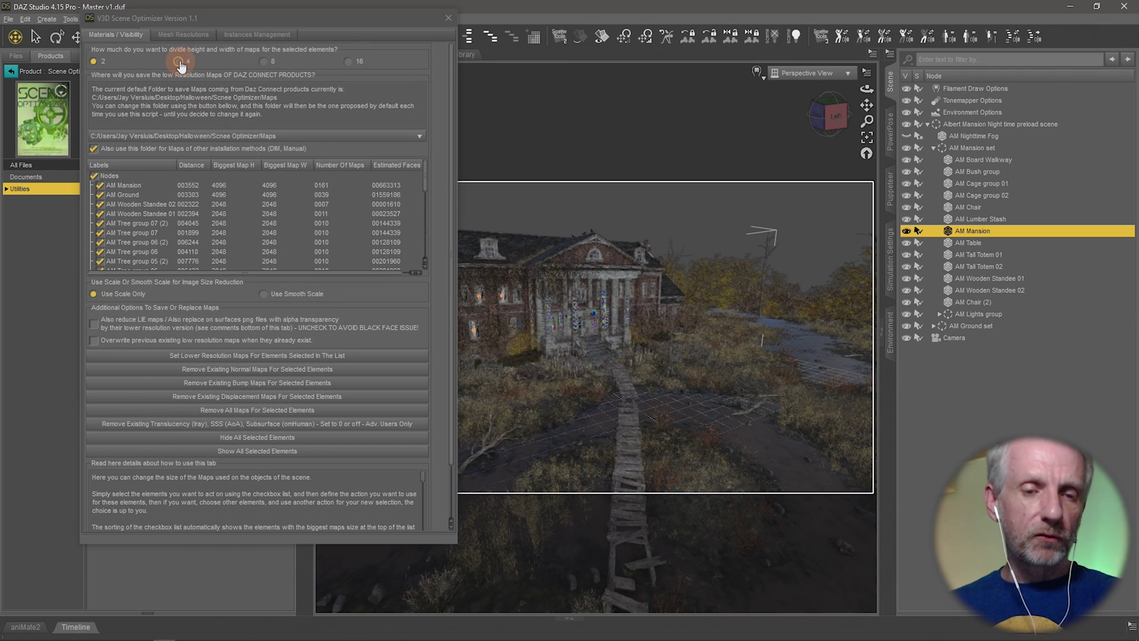
click(180, 62)
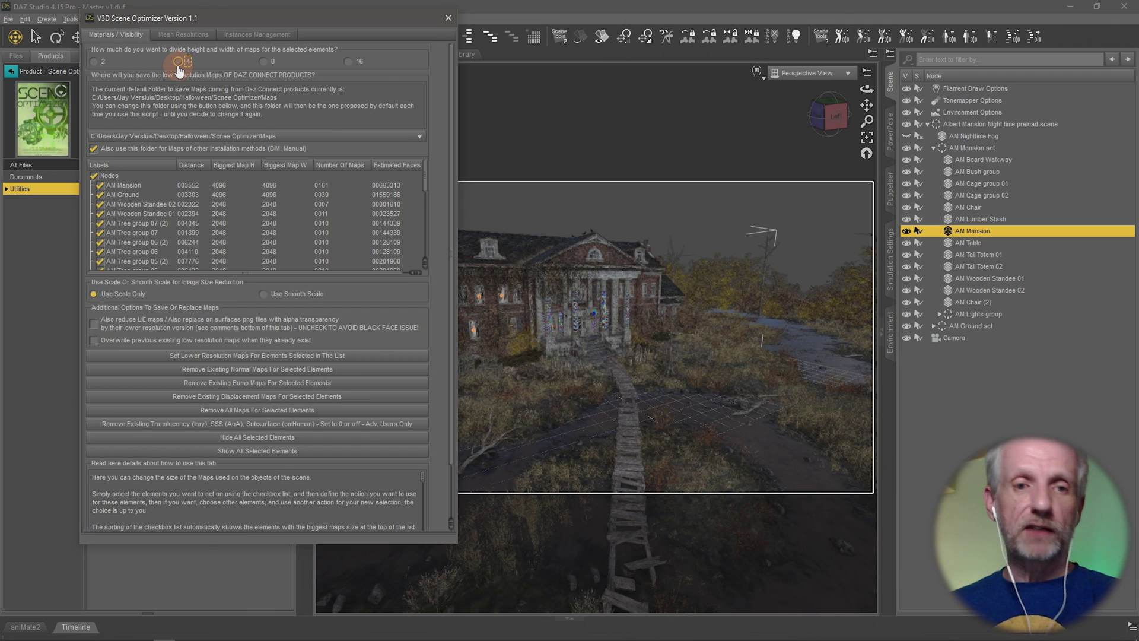
click(221, 189)
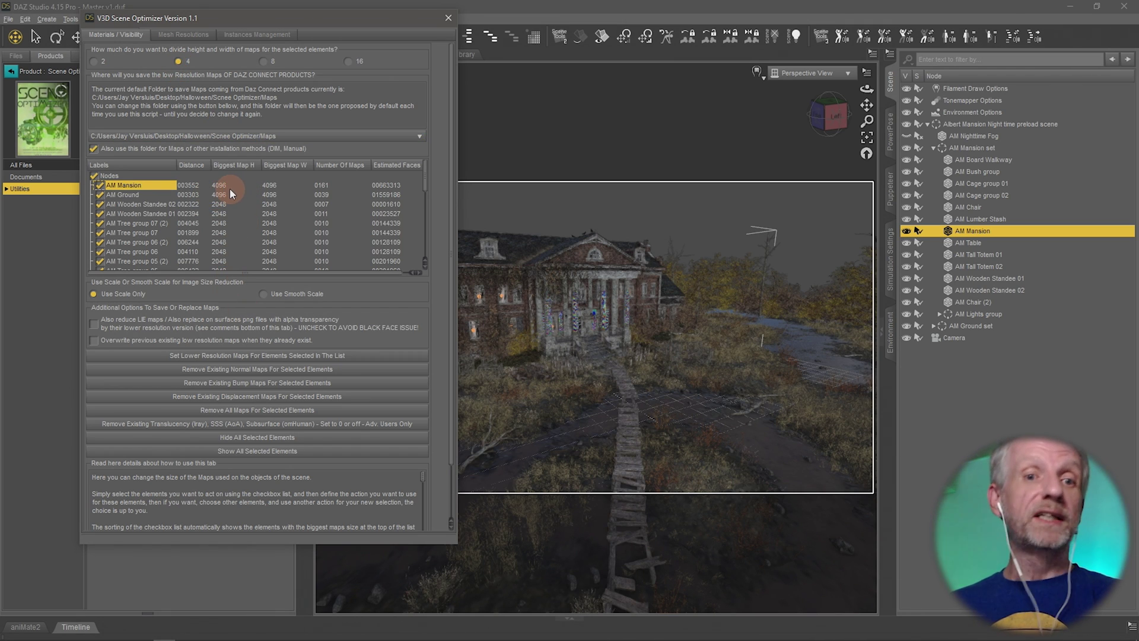
click(226, 206)
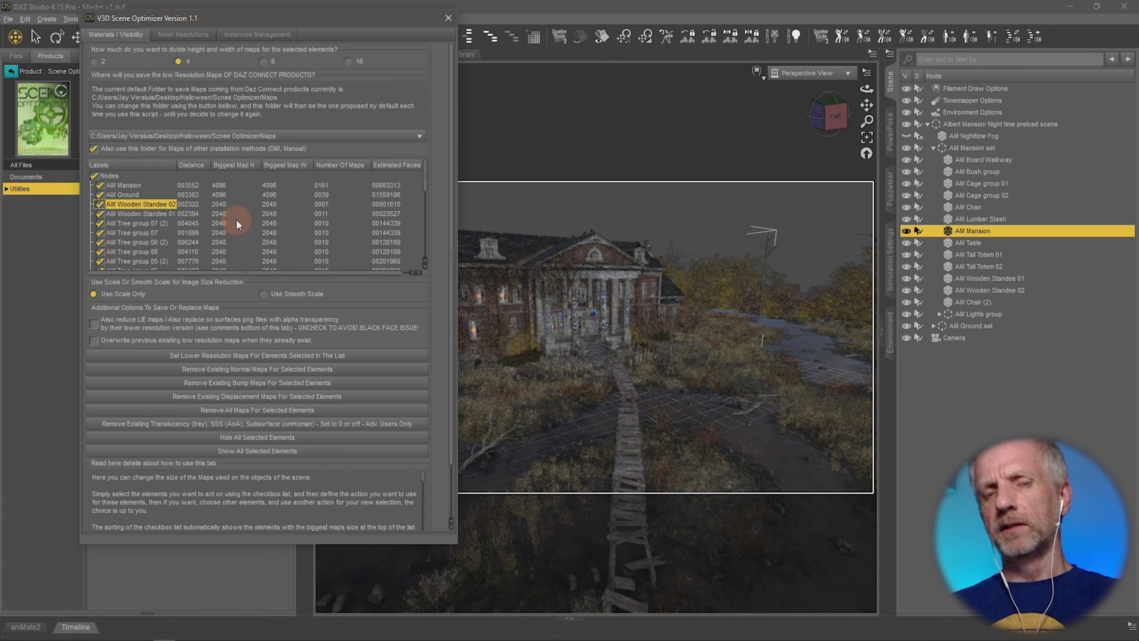
click(95, 61)
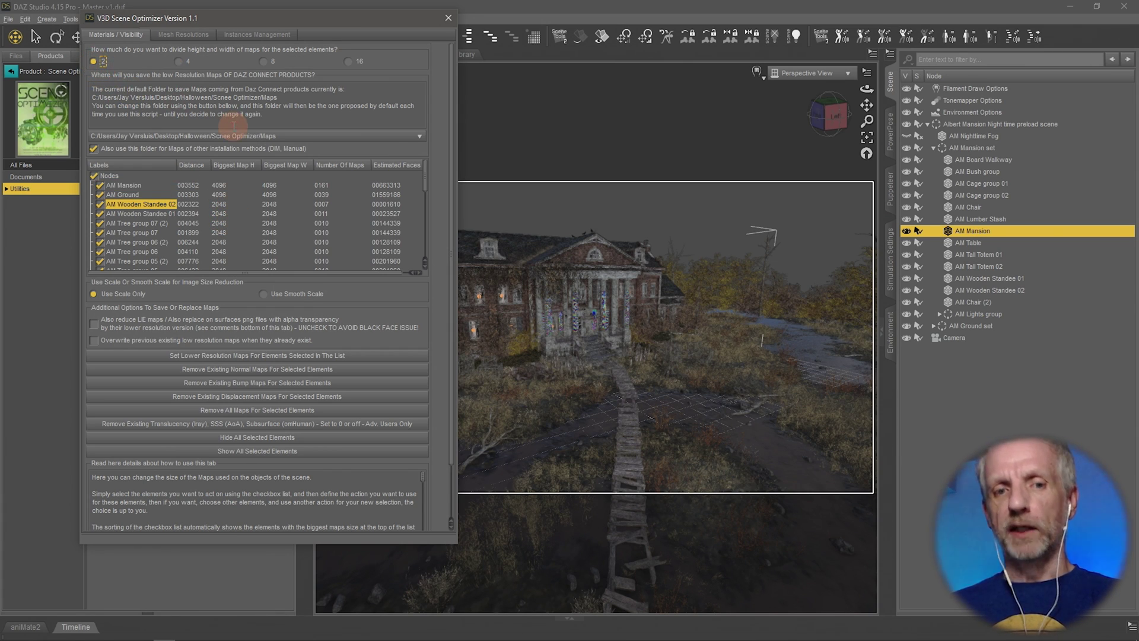
click(352, 358)
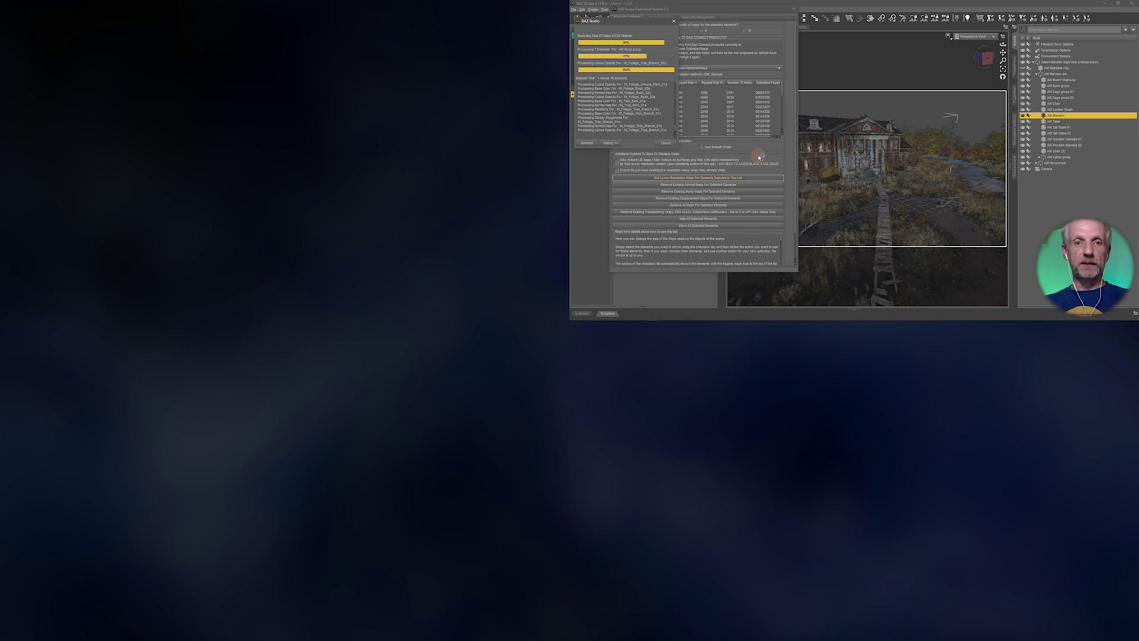
- Dismiss the reduction-finished message and switch the viewport back to Camera
click(703, 149)
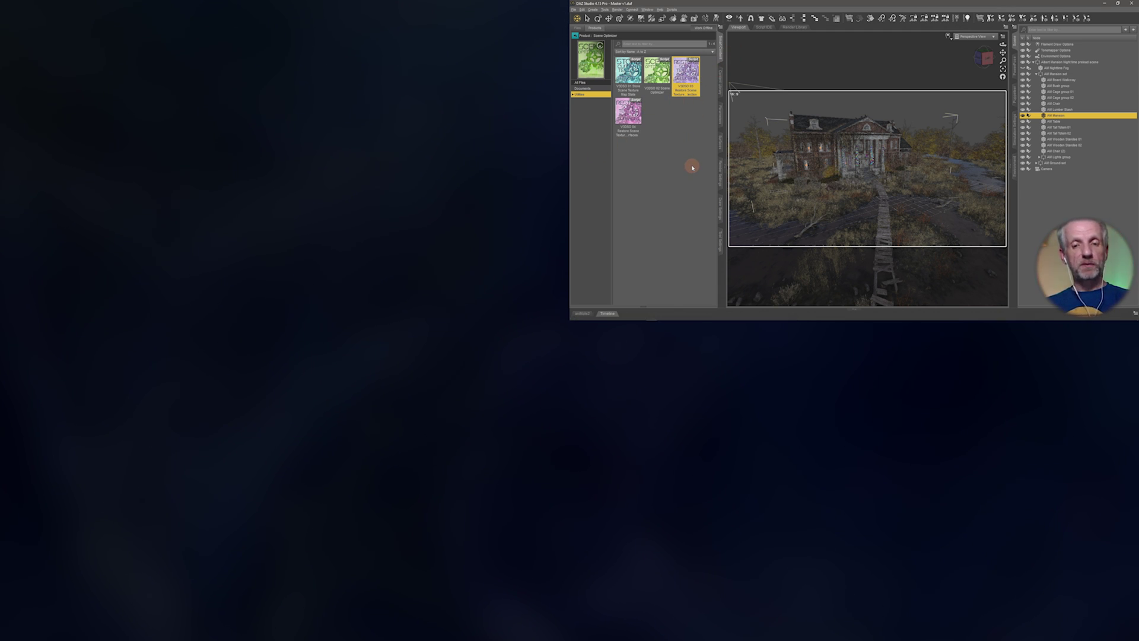
click(974, 36)
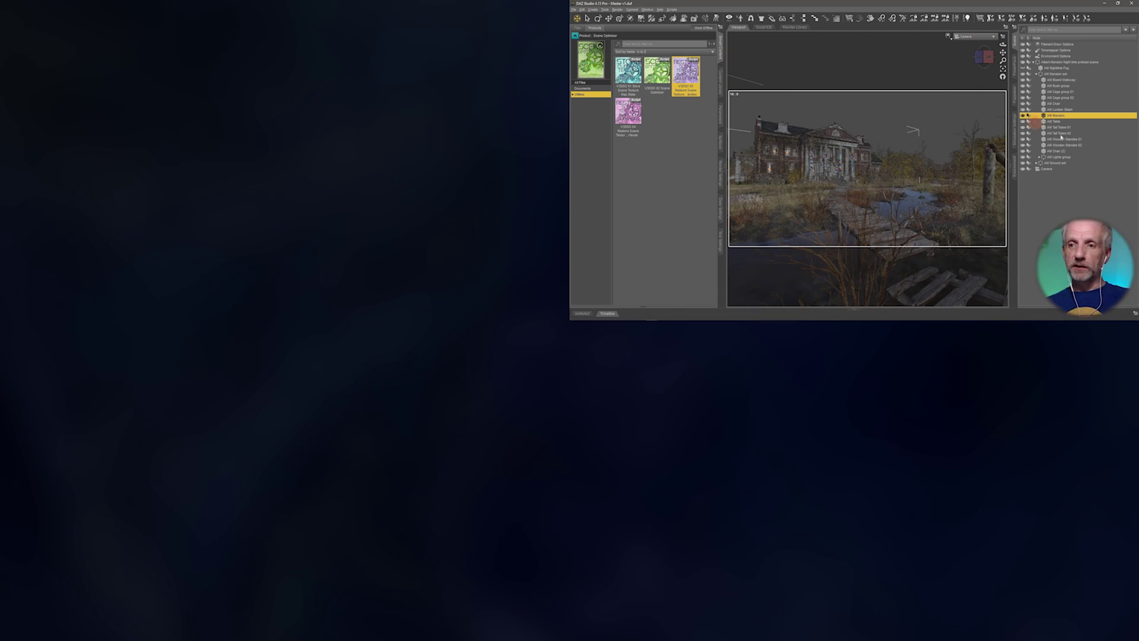